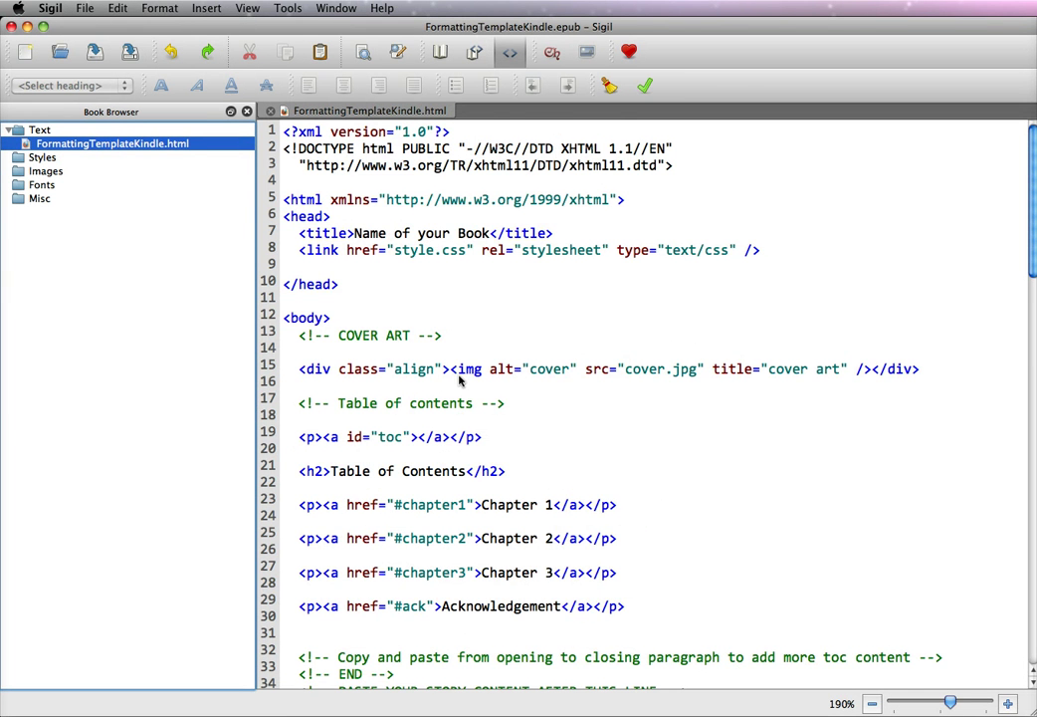
Scroll through the book in Sigil and place the cursor on the cover image line.
{"action": "scroll", "coordinate": [463, 393], "scroll_direction": "down", "scroll_amount": 3}
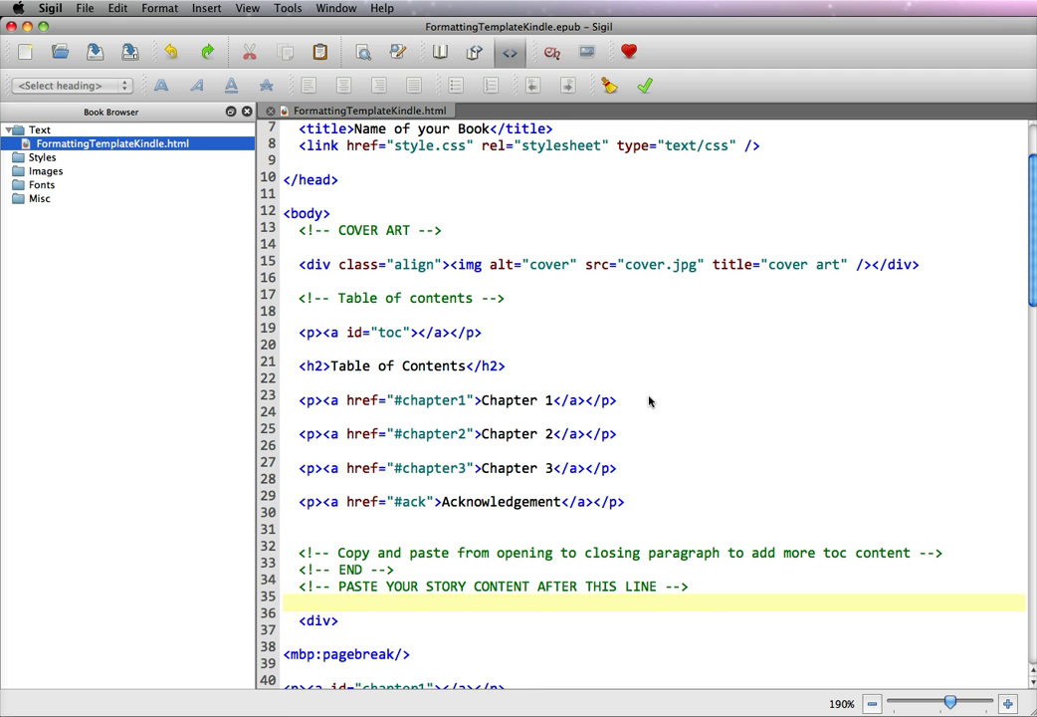
{"action": "scroll", "coordinate": [649, 401], "scroll_direction": "down", "scroll_amount": 7}
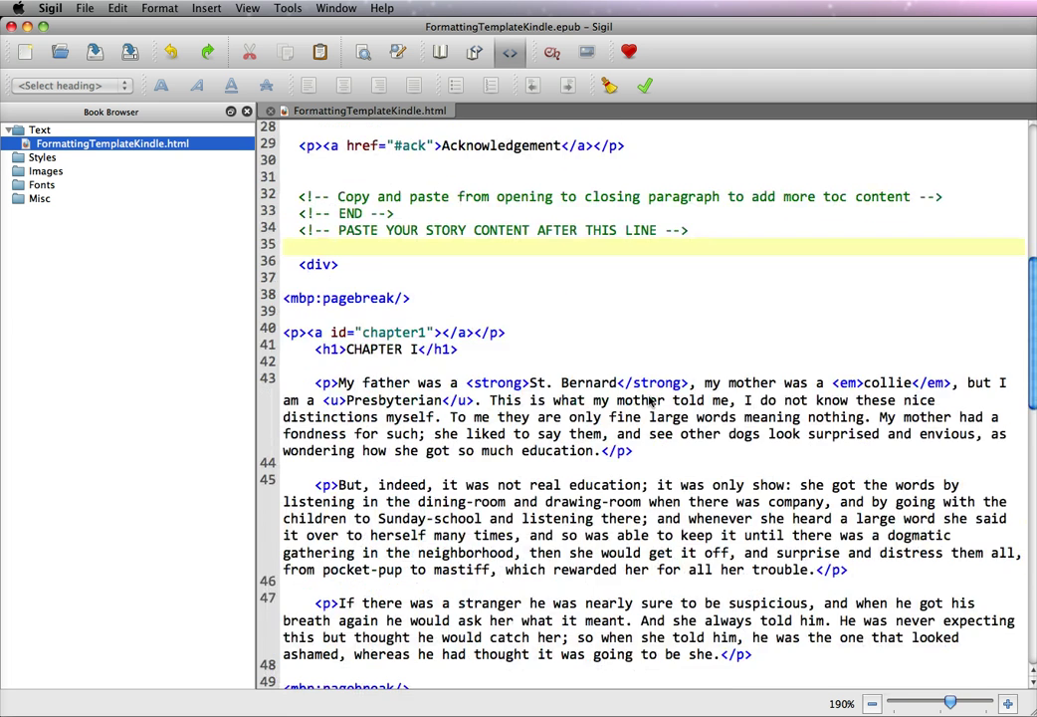
{"action": "scroll", "coordinate": [649, 401], "scroll_direction": "up", "scroll_amount": 9}
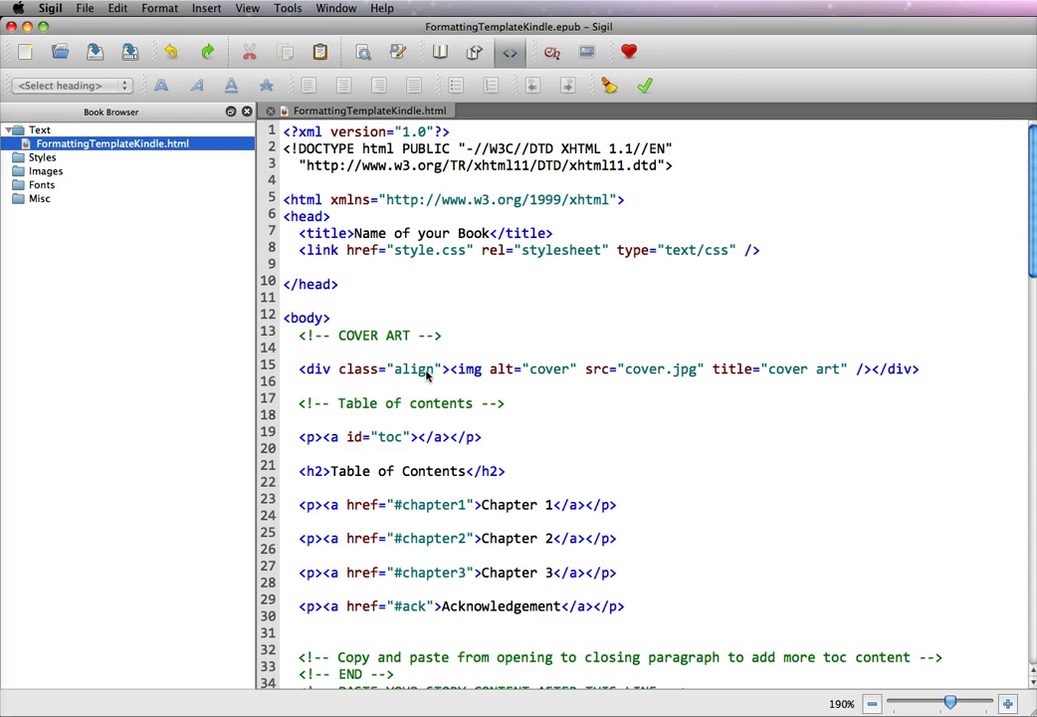
{"action": "left_click", "coordinate": [527, 372]}
Open KindleTest.html from the My Book folder in Firefox.
{"action": "key", "text": "super+Tab"}
{"action": "left_click_drag", "start_coordinate": [637, 337], "coordinate": [547, 334]}
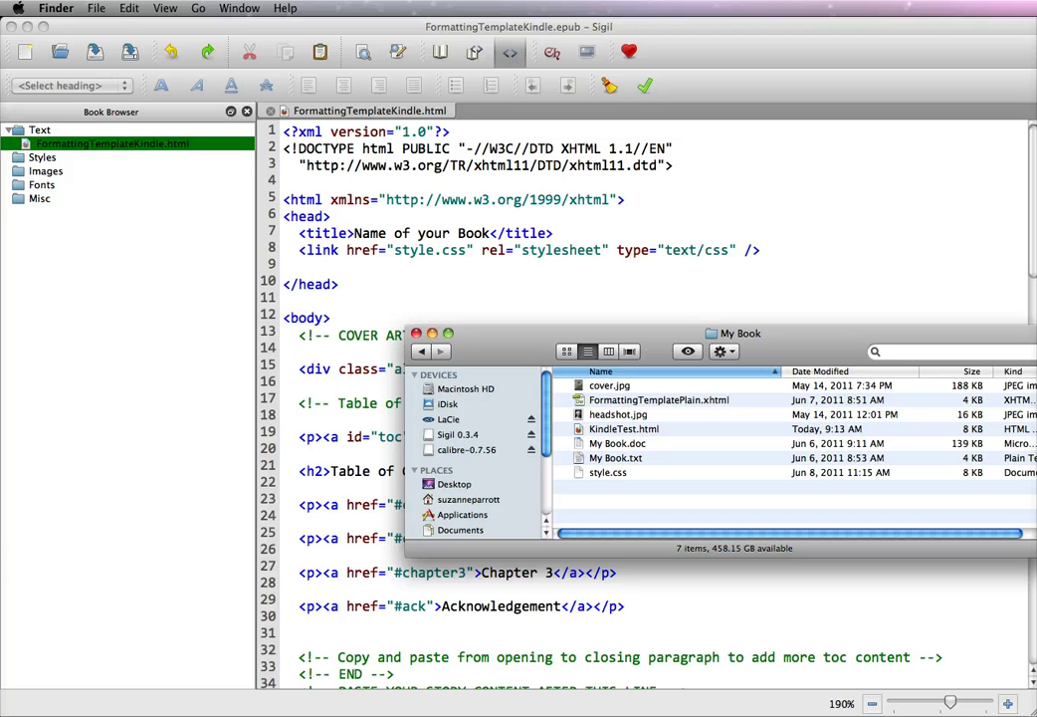
{"action": "double_click", "coordinate": [625, 428]}
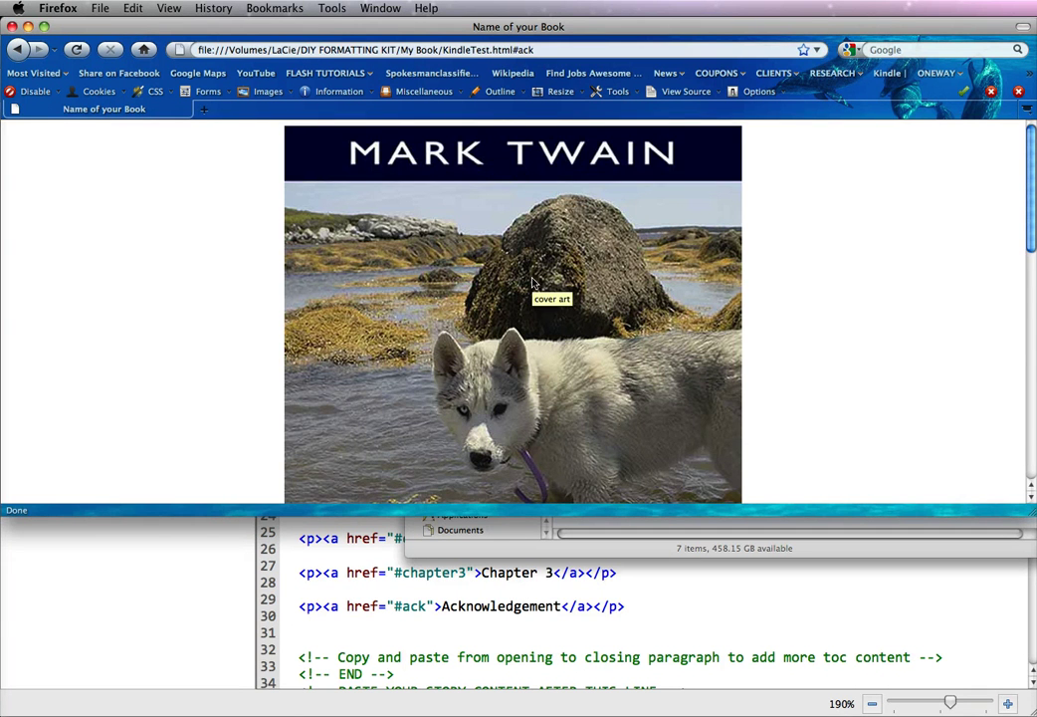
Check the Firefox preview via the Acknowledgement contents link, then return to the My Book folder.
{"action": "scroll", "coordinate": [532, 283], "scroll_direction": "down", "scroll_amount": 15}
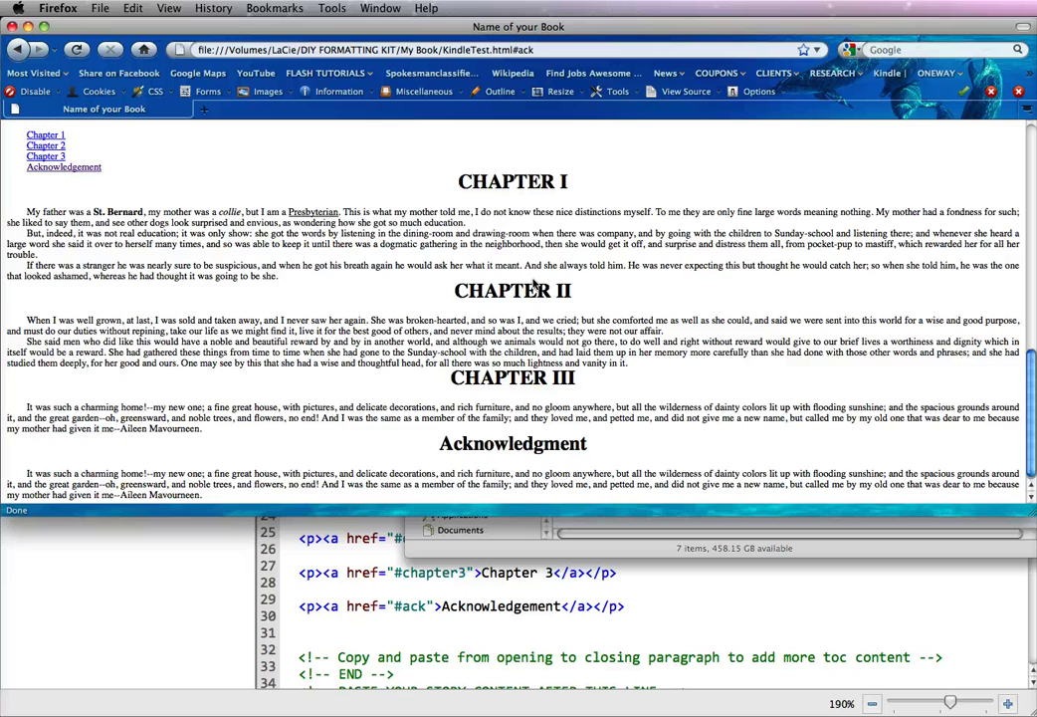
{"action": "scroll", "coordinate": [534, 285], "scroll_direction": "up", "scroll_amount": 5}
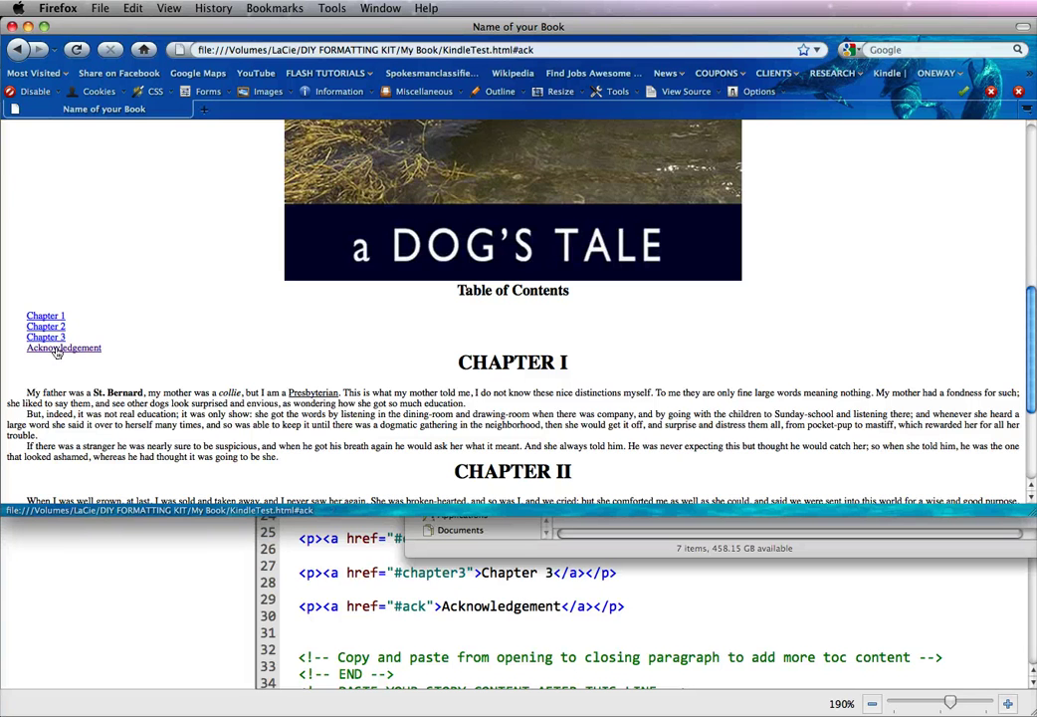
{"action": "left_click", "coordinate": [57, 348]}
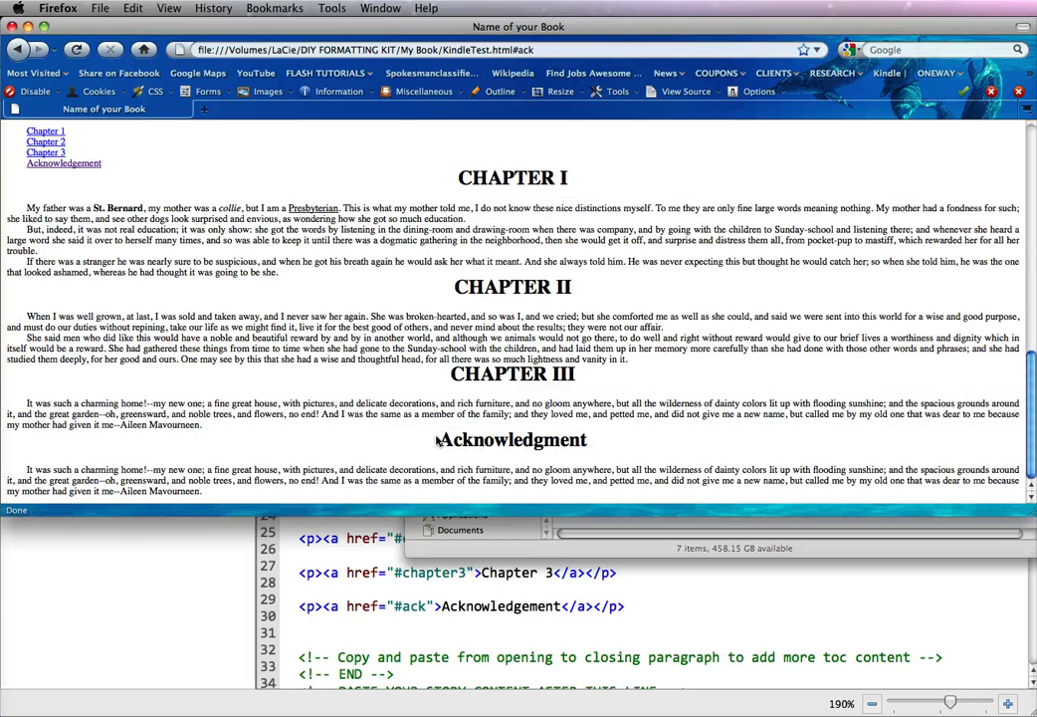
{"action": "scroll", "coordinate": [642, 438], "scroll_direction": "up", "scroll_amount": 10}
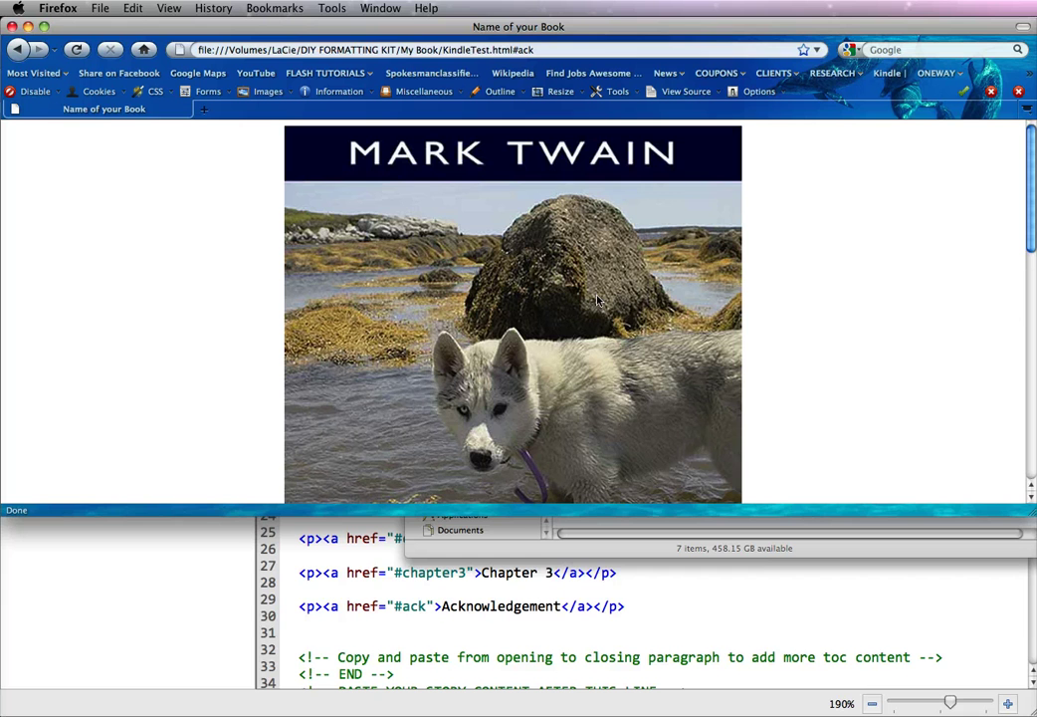
{"action": "left_click", "coordinate": [523, 538]}
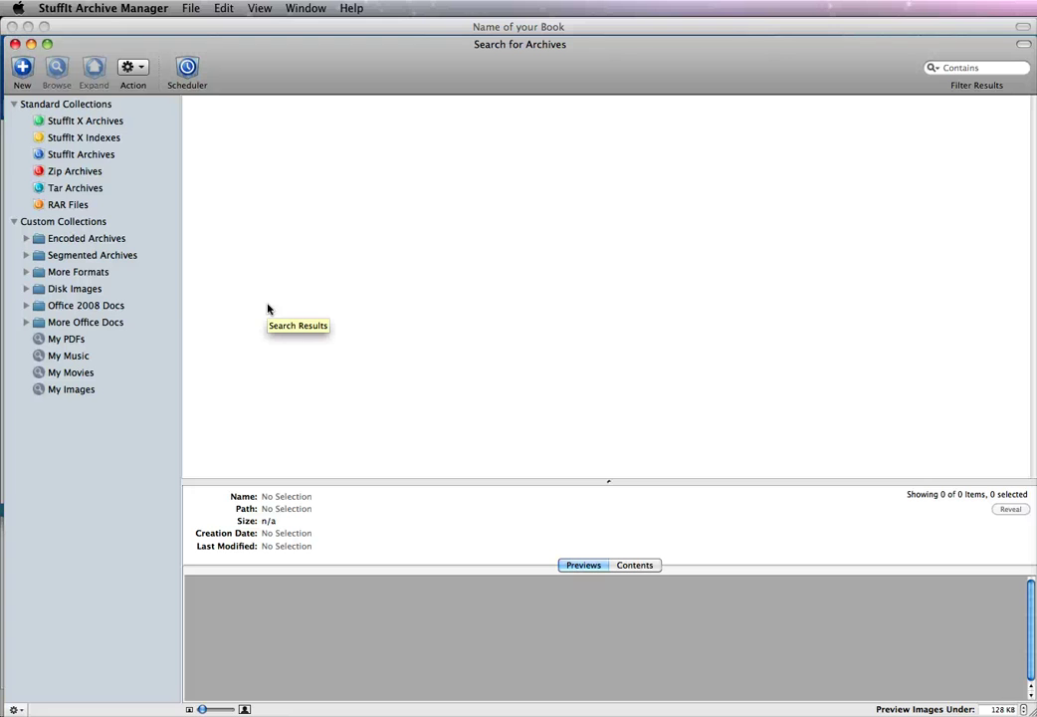
Create a new Zip archive named KindleTest in the My Book folder.
{"action": "left_click", "coordinate": [21, 68]}
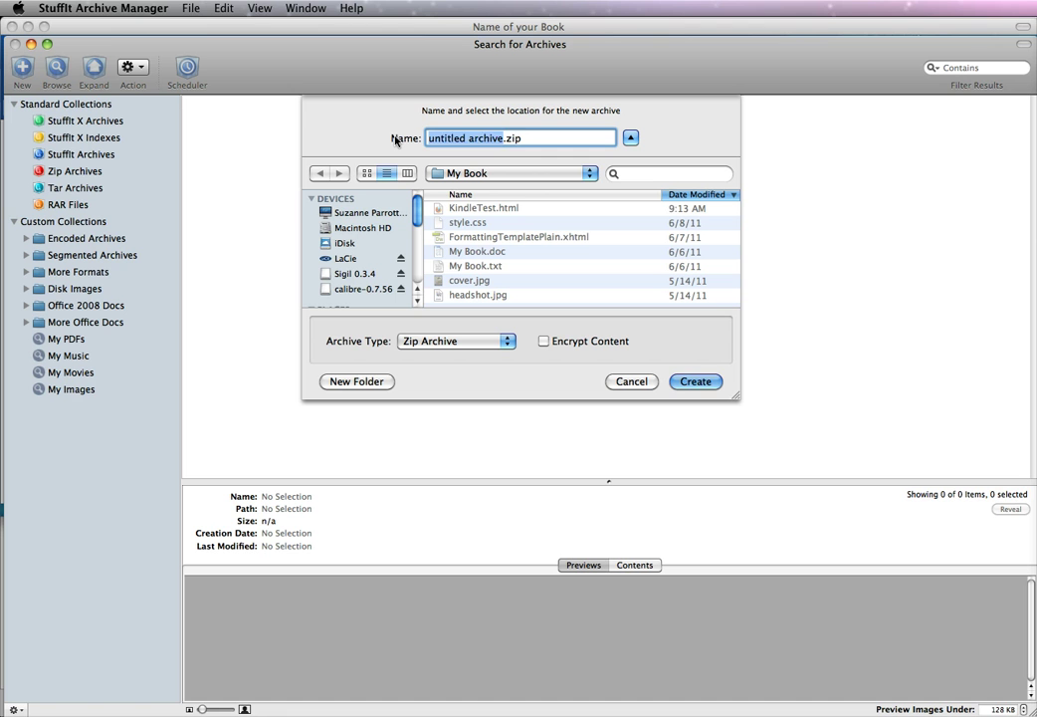
{"action": "type", "text": "KindleTest"}
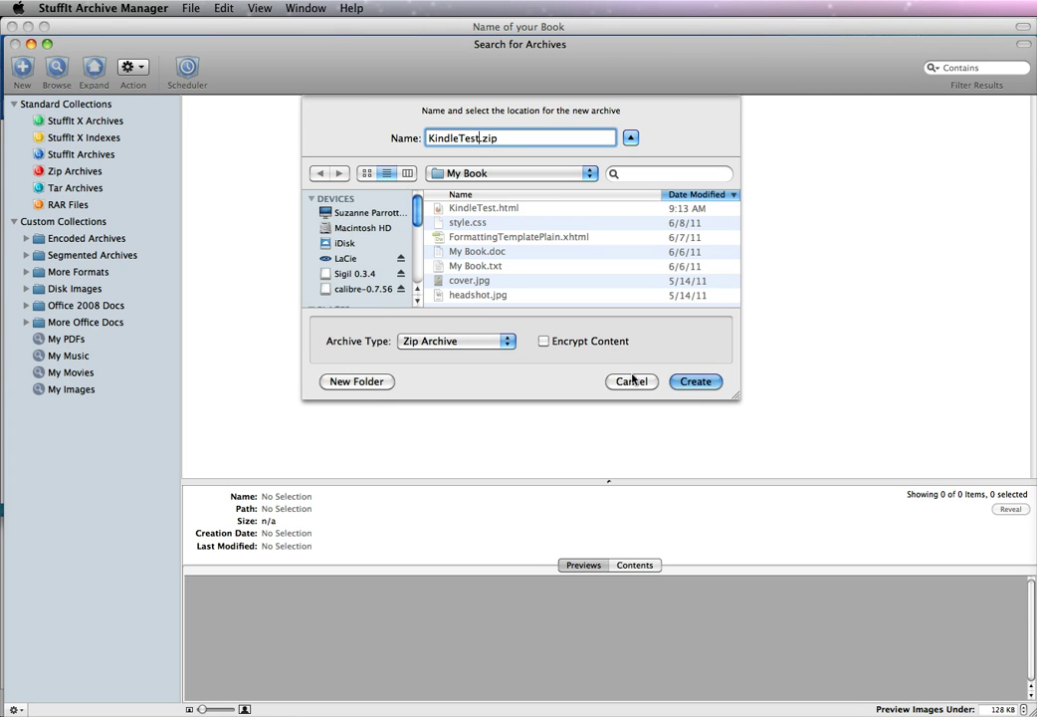
{"action": "left_click", "coordinate": [700, 383]}
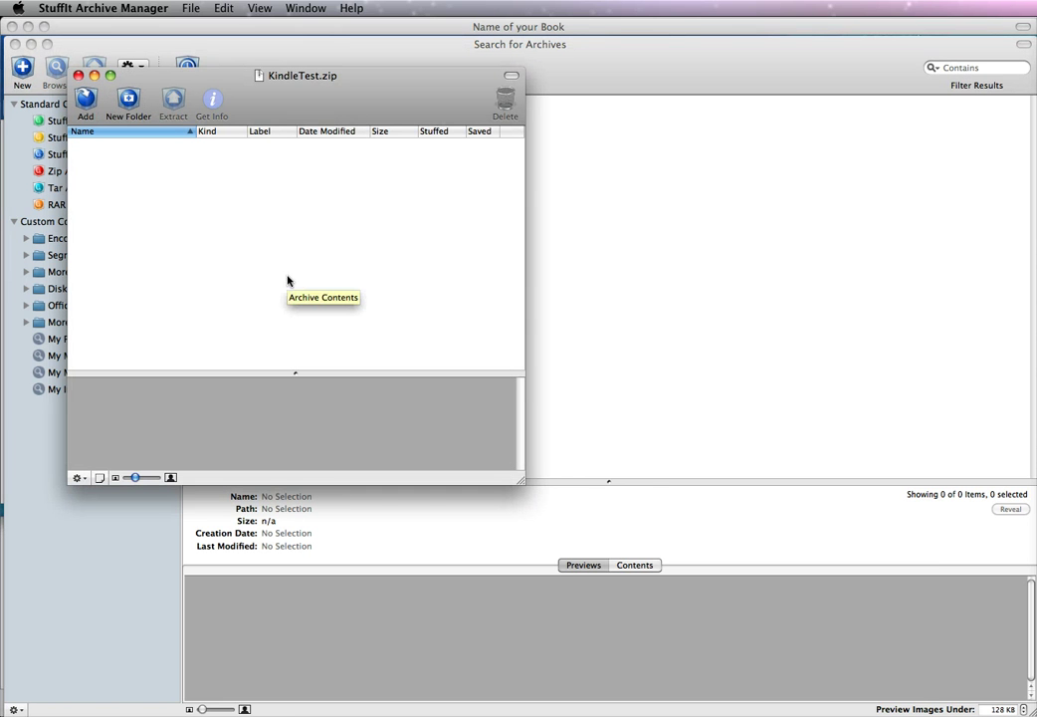
Add cover.jpg and KindleTest.html from the My Book folder into KindleTest.zip.
{"action": "key", "text": "super+Tab"}
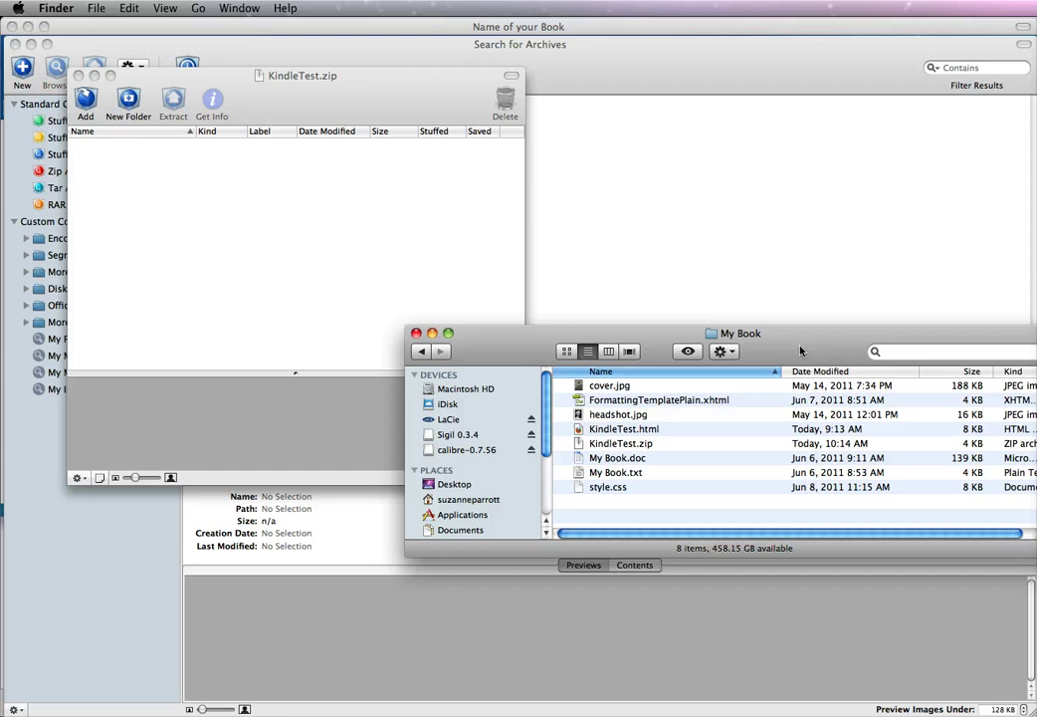
{"action": "left_click_drag", "start_coordinate": [800, 350], "coordinate": [790, 437]}
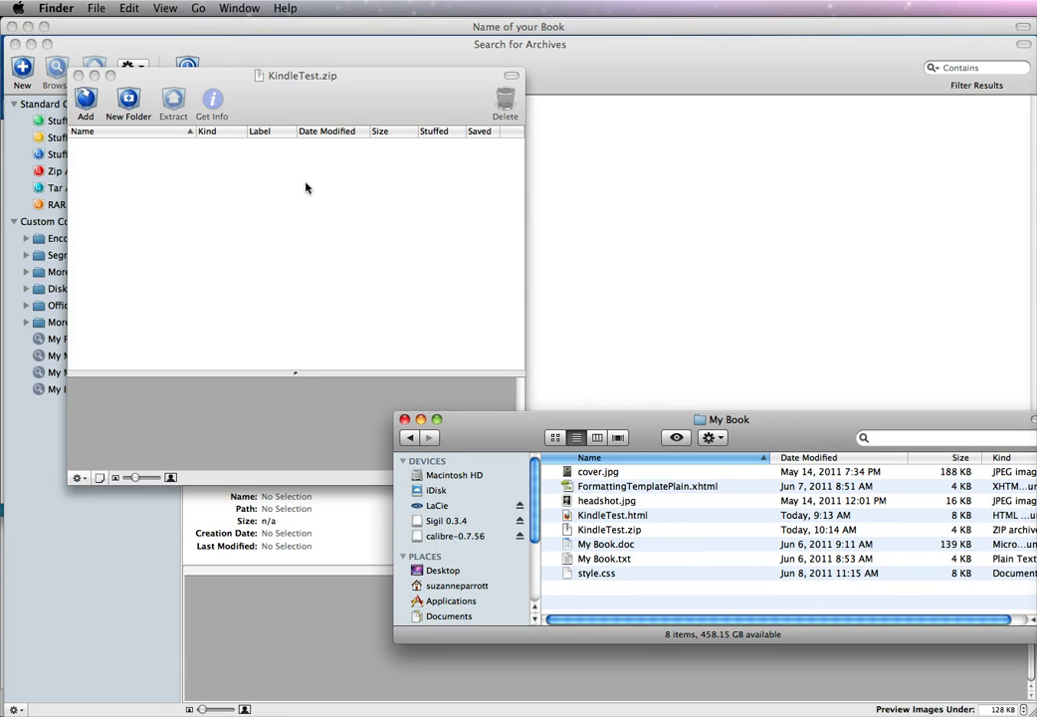
{"action": "left_click", "coordinate": [584, 477]}
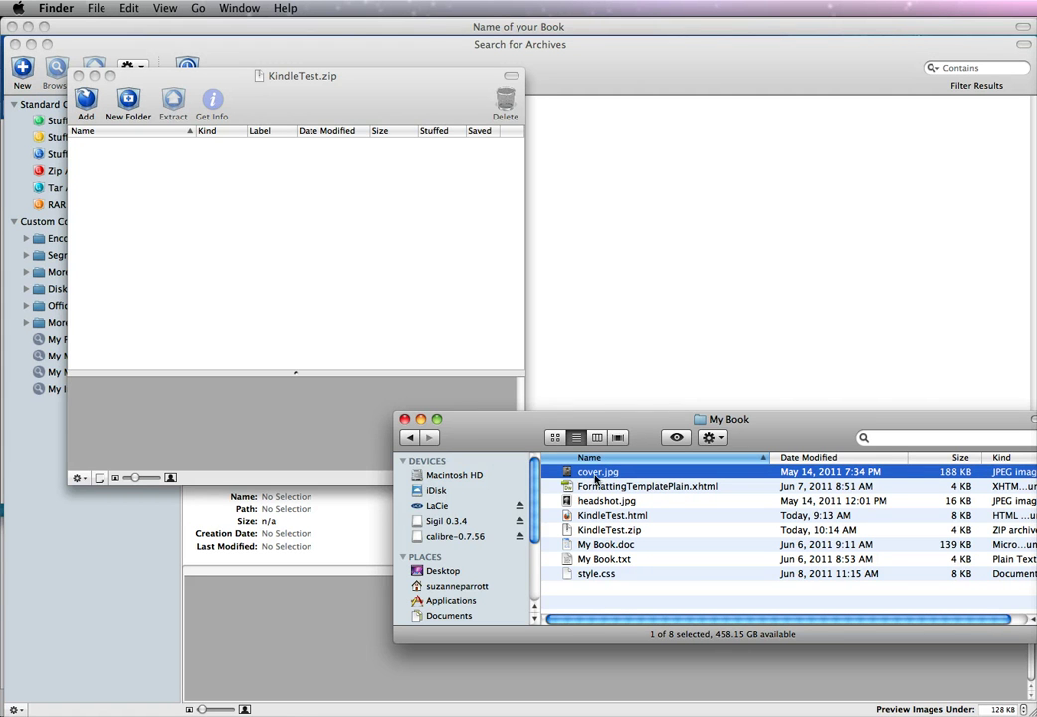
{"action": "left_click_drag", "start_coordinate": [595, 478], "coordinate": [368, 257]}
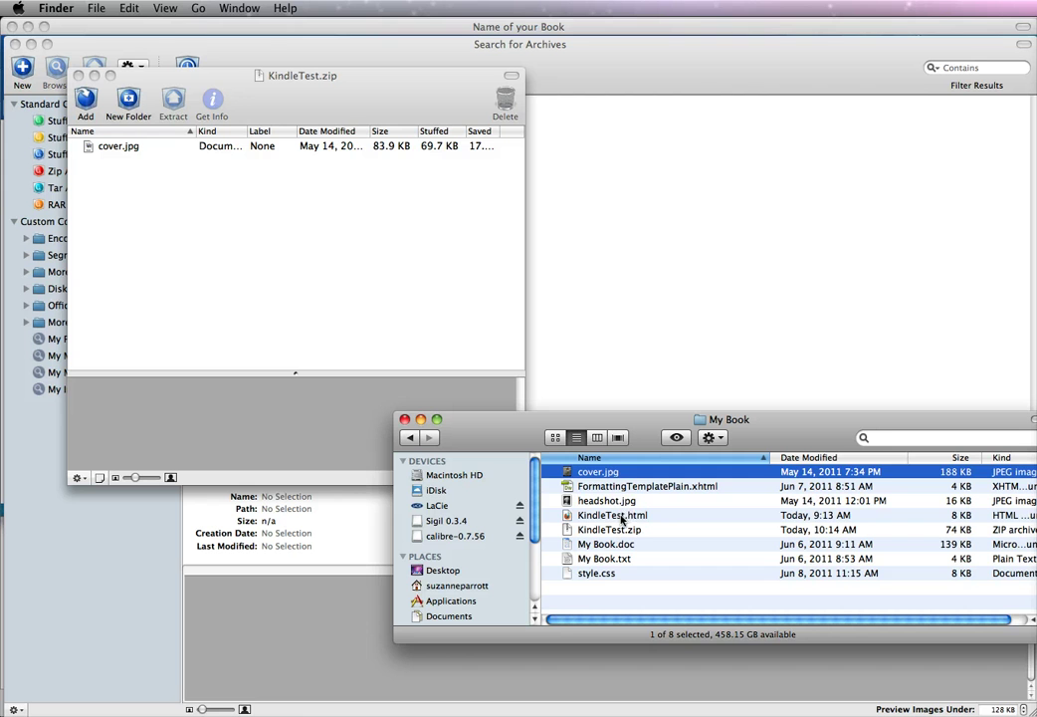
{"action": "left_click_drag", "start_coordinate": [599, 516], "coordinate": [335, 228]}
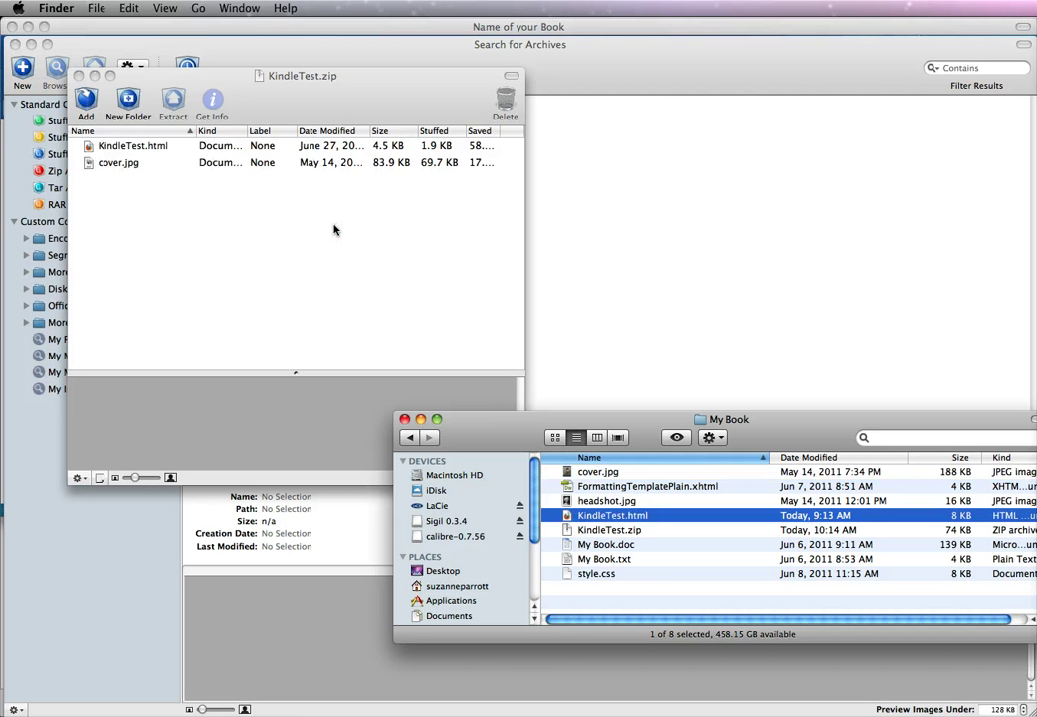
Add style.css into the KindleTest.zip archive as well.
{"action": "left_click", "coordinate": [597, 574]}
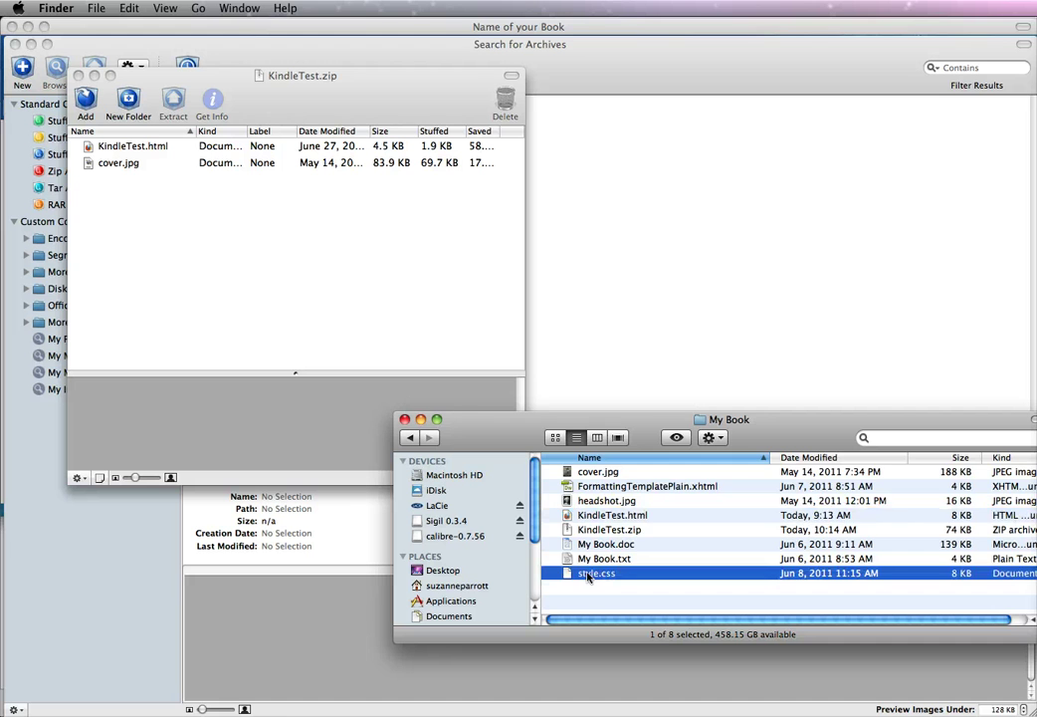
{"action": "key", "text": "super+a"}
{"action": "left_click", "coordinate": [597, 575]}
{"action": "left_click_drag", "start_coordinate": [592, 574], "coordinate": [376, 305]}
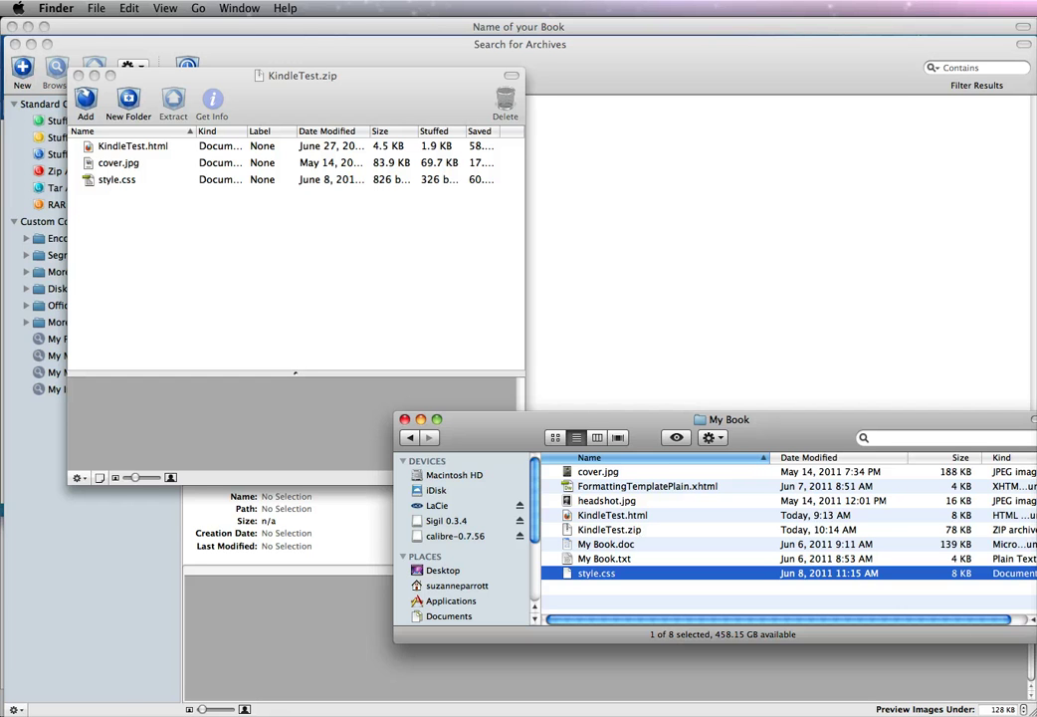
{"action": "key", "text": "super+Tab"}
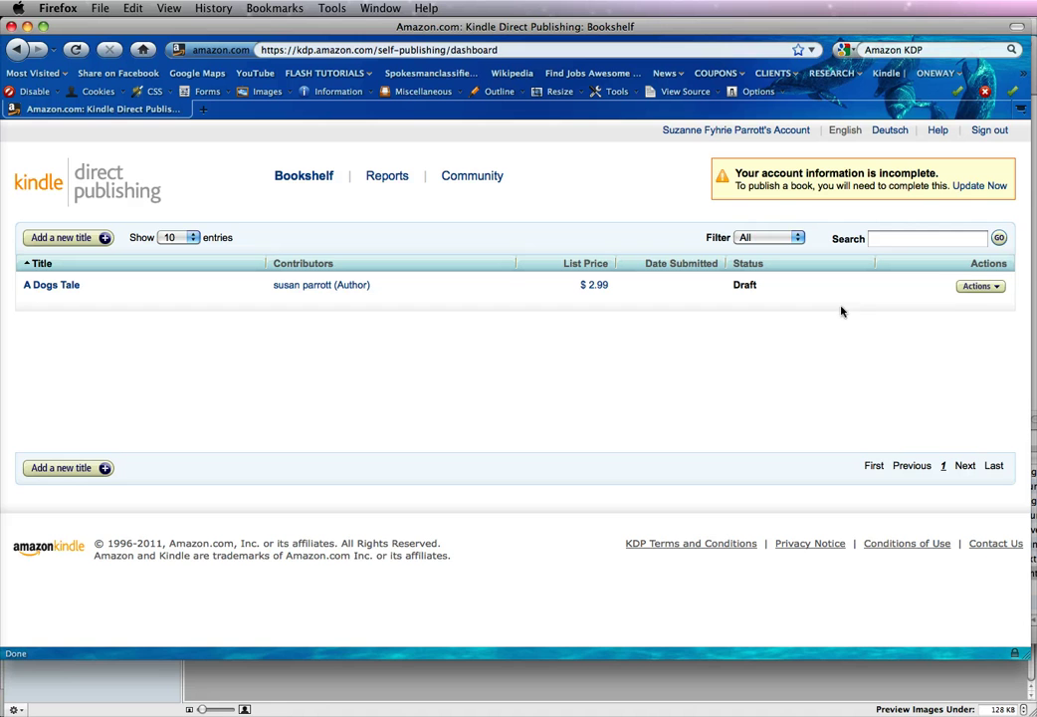
Edit the book details of A Dogs Tale and scroll to Upload Your Book File.
{"action": "left_click", "coordinate": [985, 287]}
{"action": "left_click", "coordinate": [937, 313]}
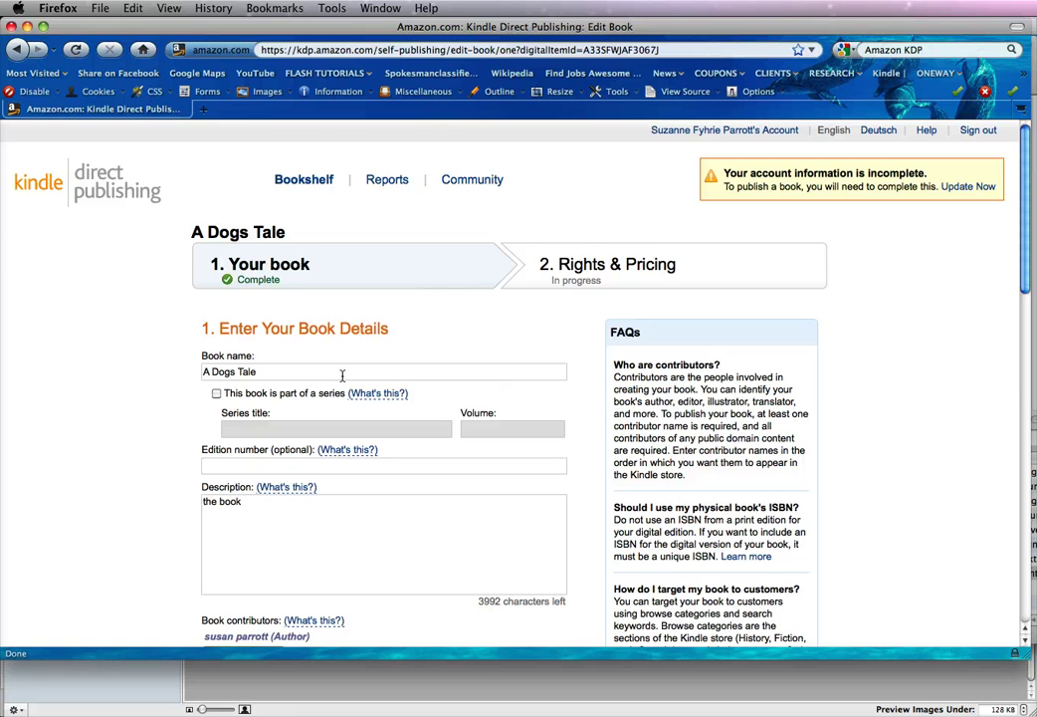
{"action": "scroll", "coordinate": [342, 376], "scroll_direction": "down", "scroll_amount": 5}
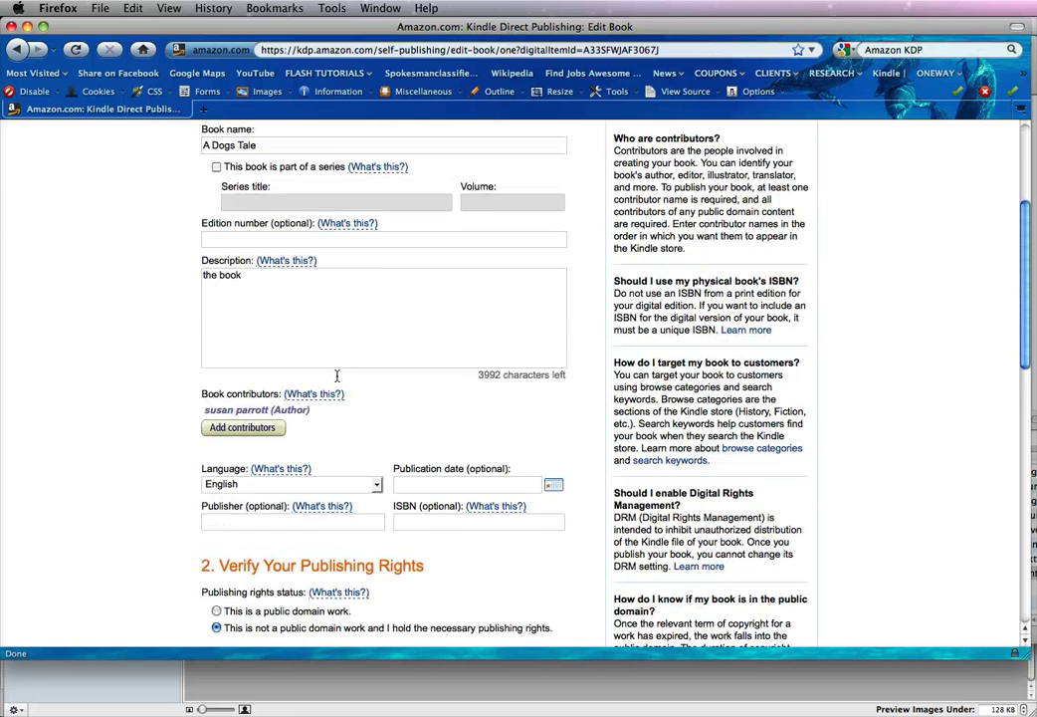
{"action": "scroll", "coordinate": [337, 375], "scroll_direction": "down", "scroll_amount": 5}
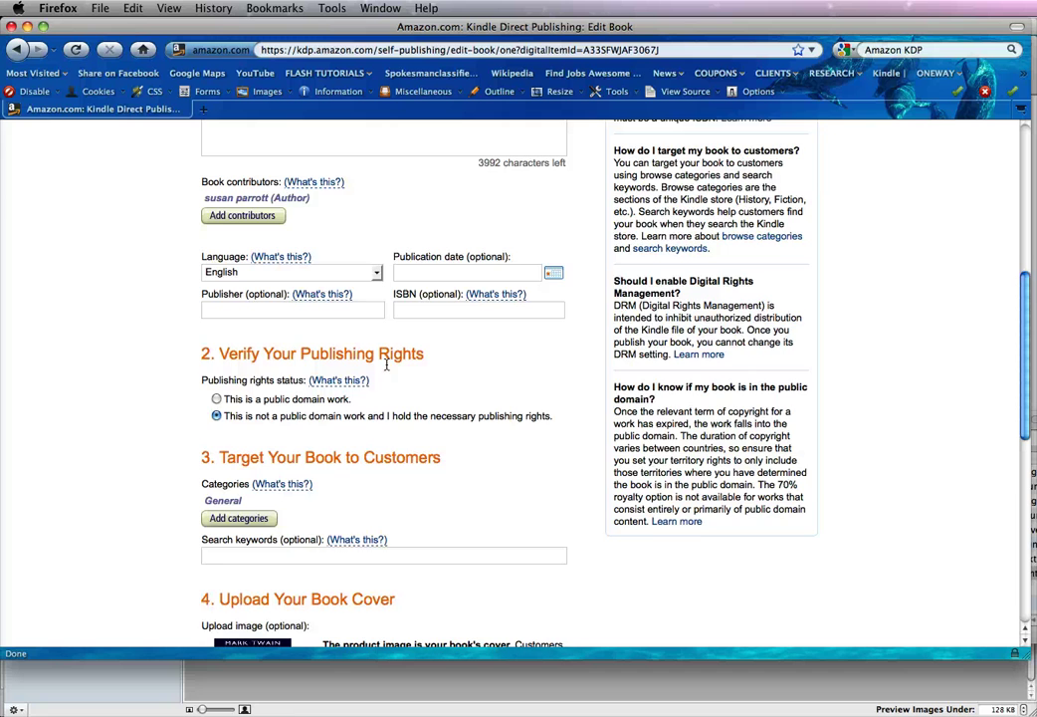
{"action": "scroll", "coordinate": [386, 364], "scroll_direction": "down", "scroll_amount": 7}
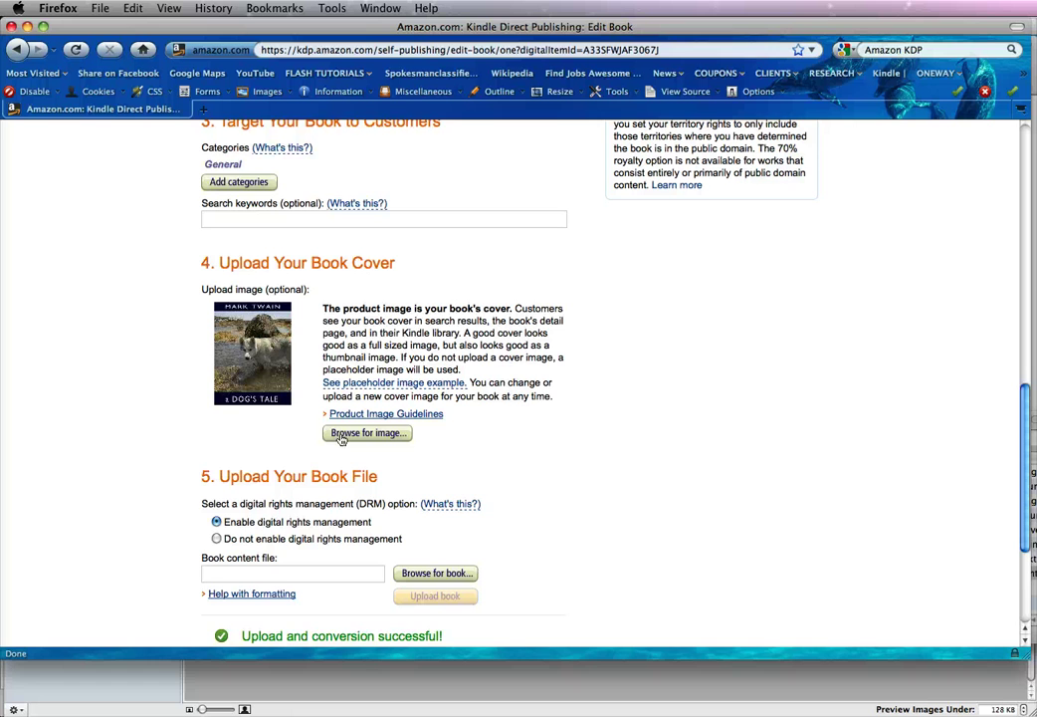
{"action": "scroll", "coordinate": [548, 457], "scroll_direction": "down", "scroll_amount": 3}
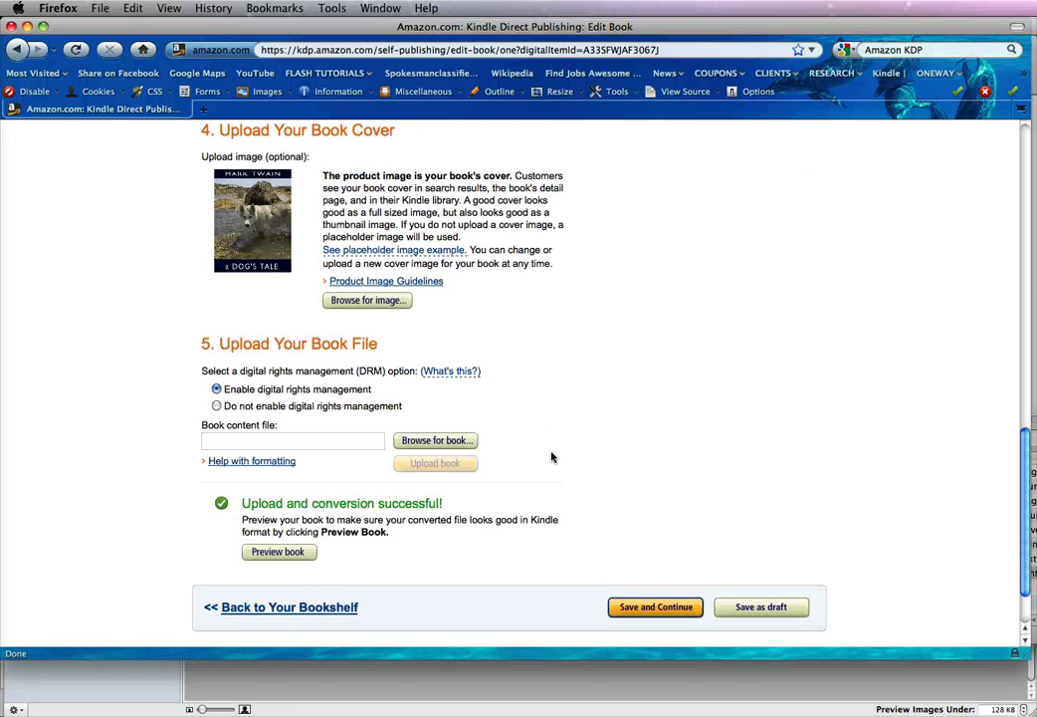
Upload KindleTest.zip as the book content file for A Dogs Tale.
{"action": "left_click", "coordinate": [428, 442]}
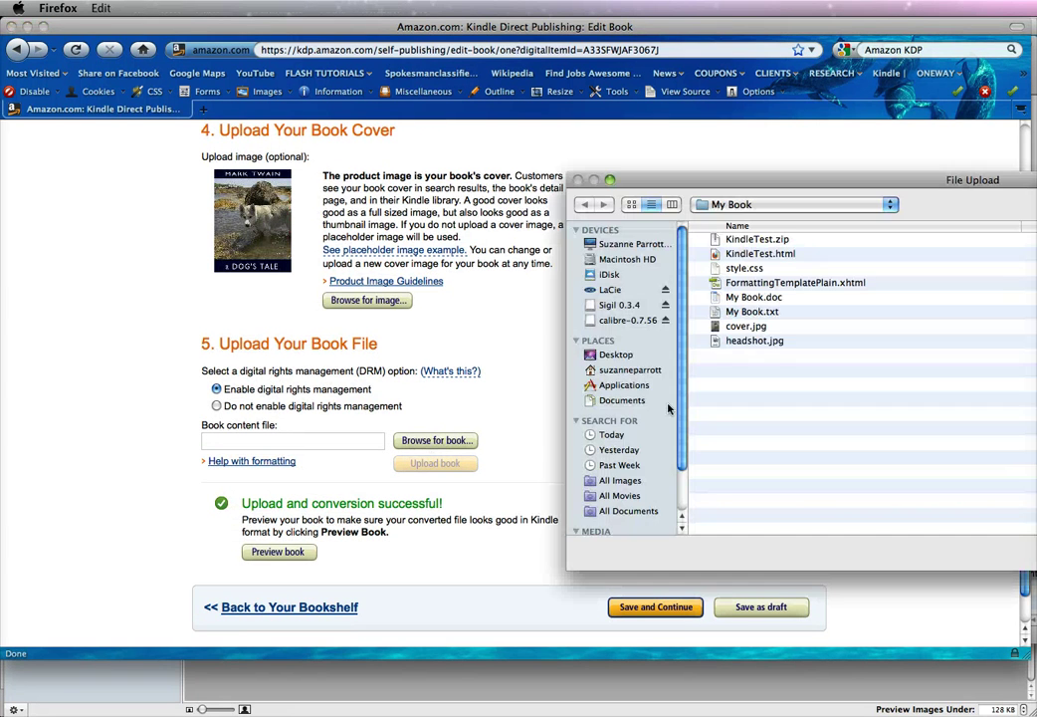
{"action": "left_click", "coordinate": [758, 240]}
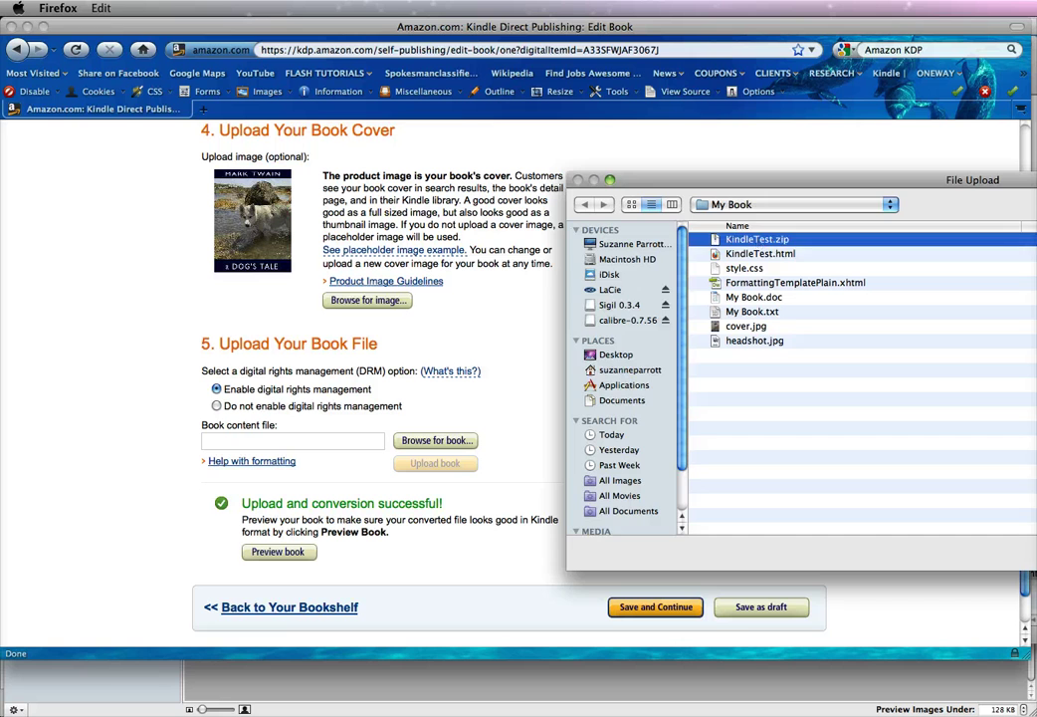
{"action": "key", "text": "Return"}
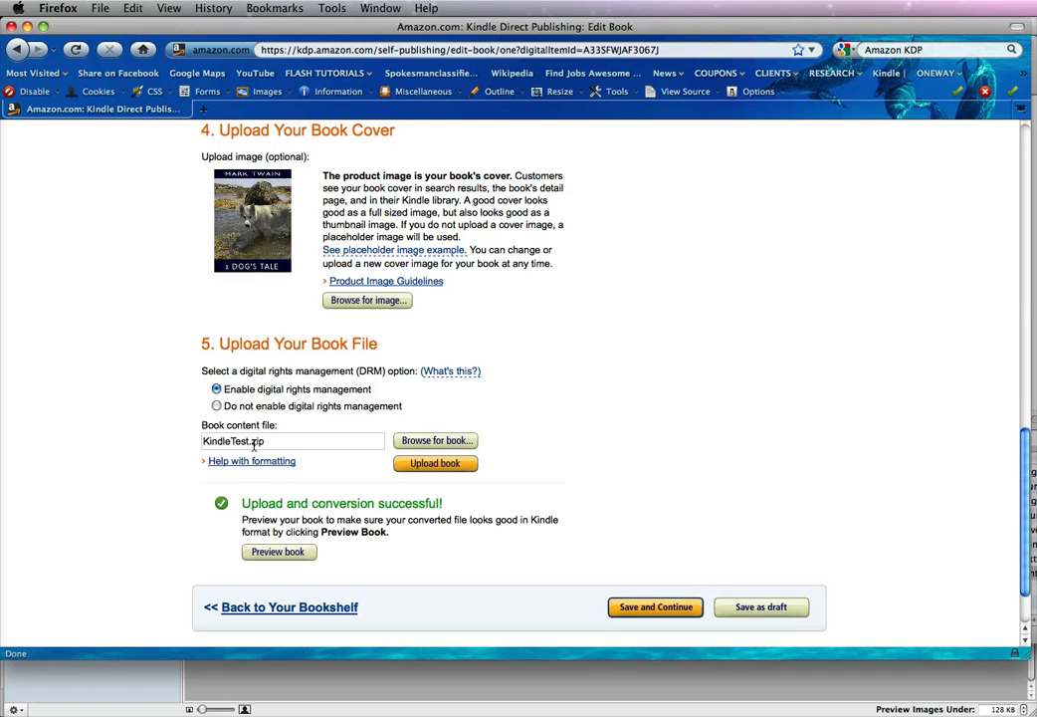
{"action": "left_click", "coordinate": [436, 465]}
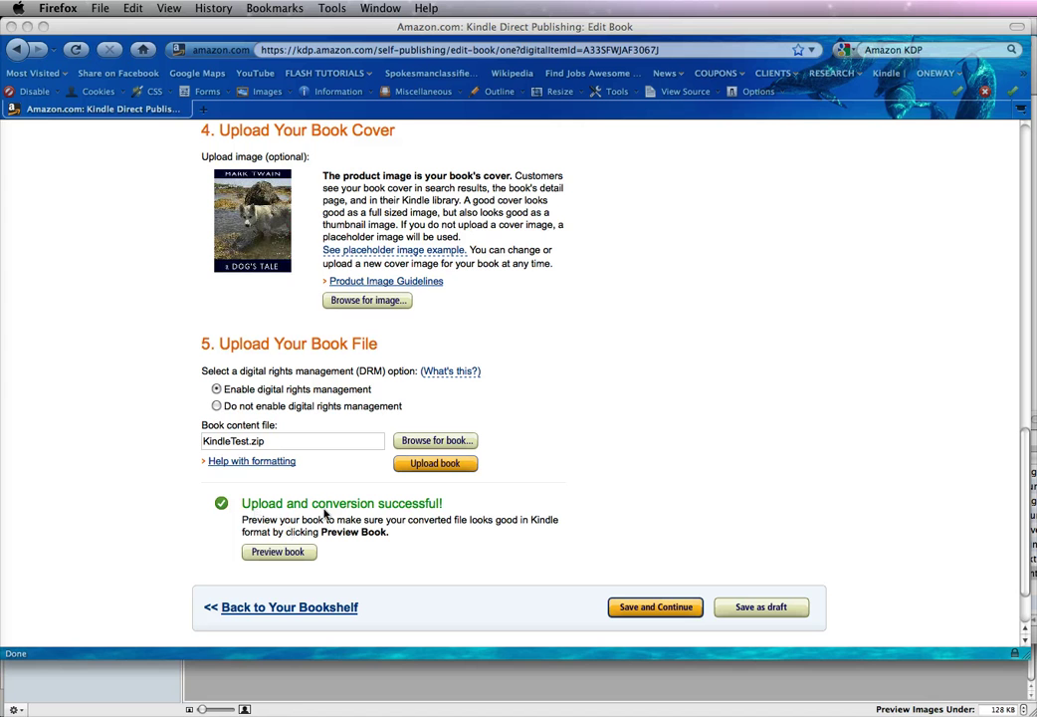
Open the Kindle preview of the converted A Dogs Tale book.
{"action": "left_click", "coordinate": [278, 553]}
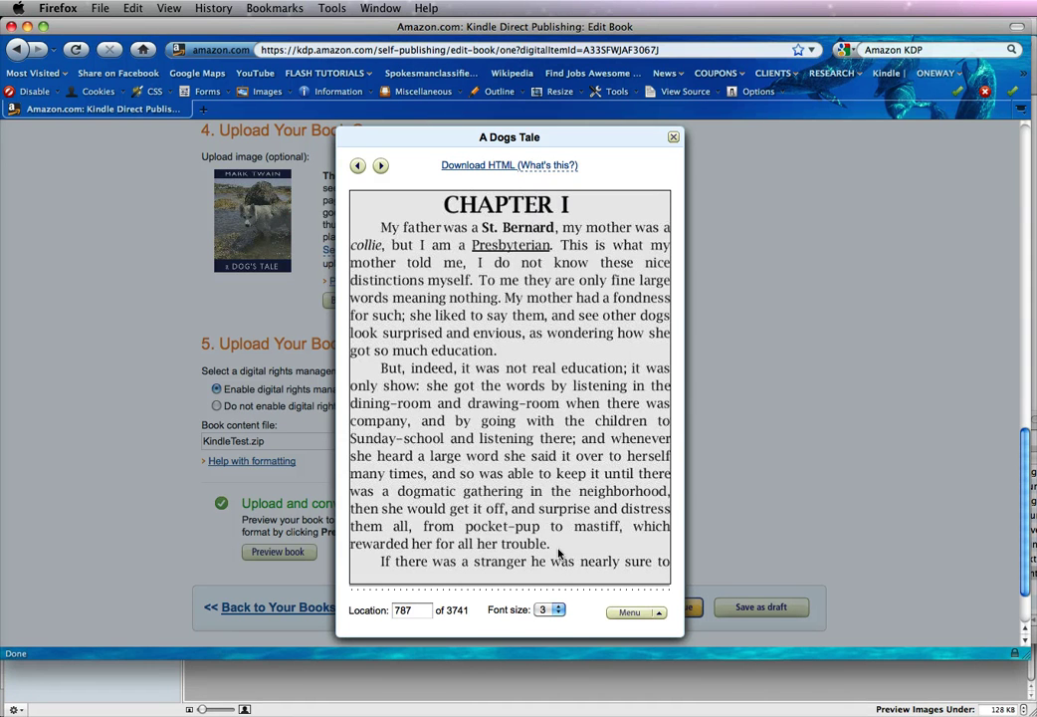
Page forward to Chapter II, jump to the Table of Contents, then go back a page.
{"action": "left_click", "coordinate": [503, 273]}
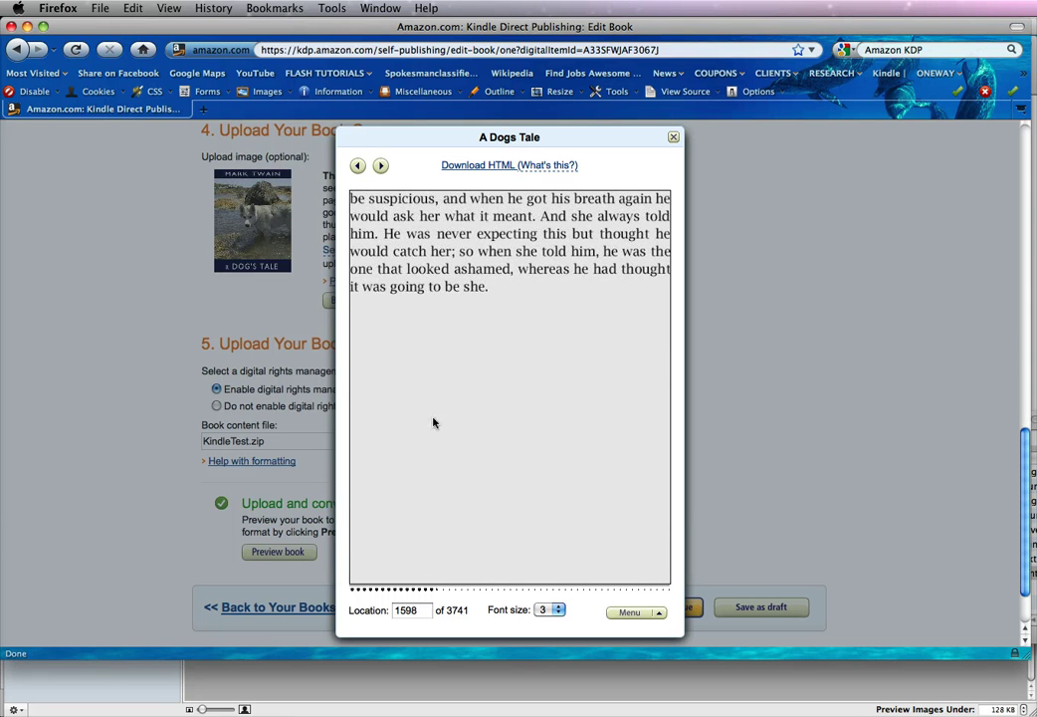
{"action": "left_click", "coordinate": [381, 166]}
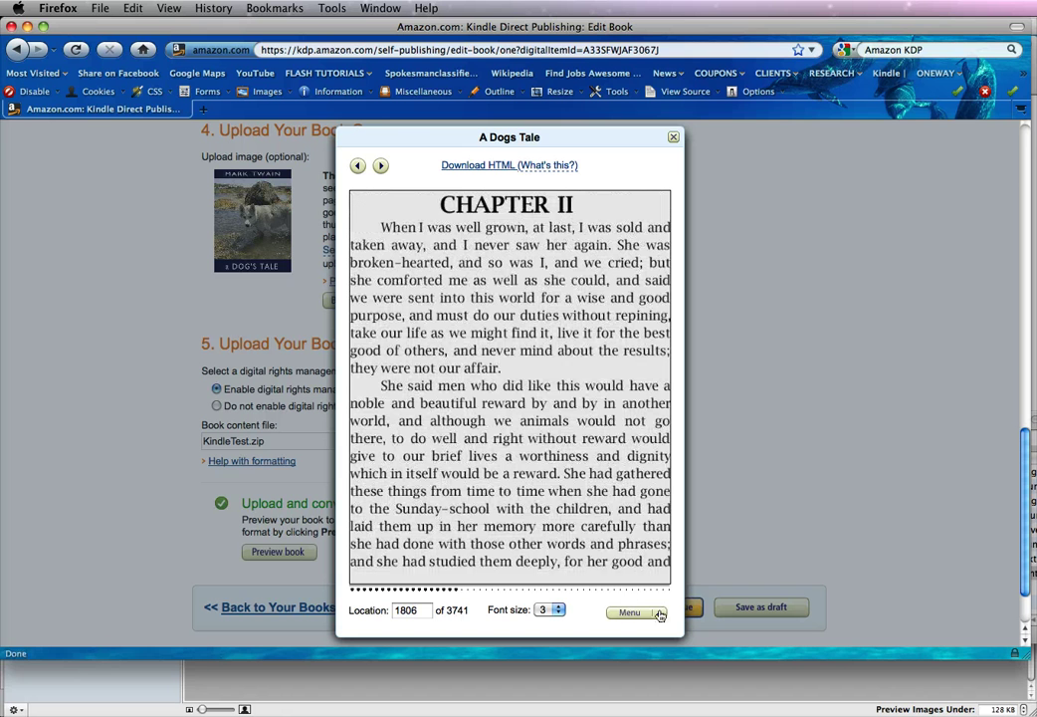
{"action": "left_click", "coordinate": [631, 612]}
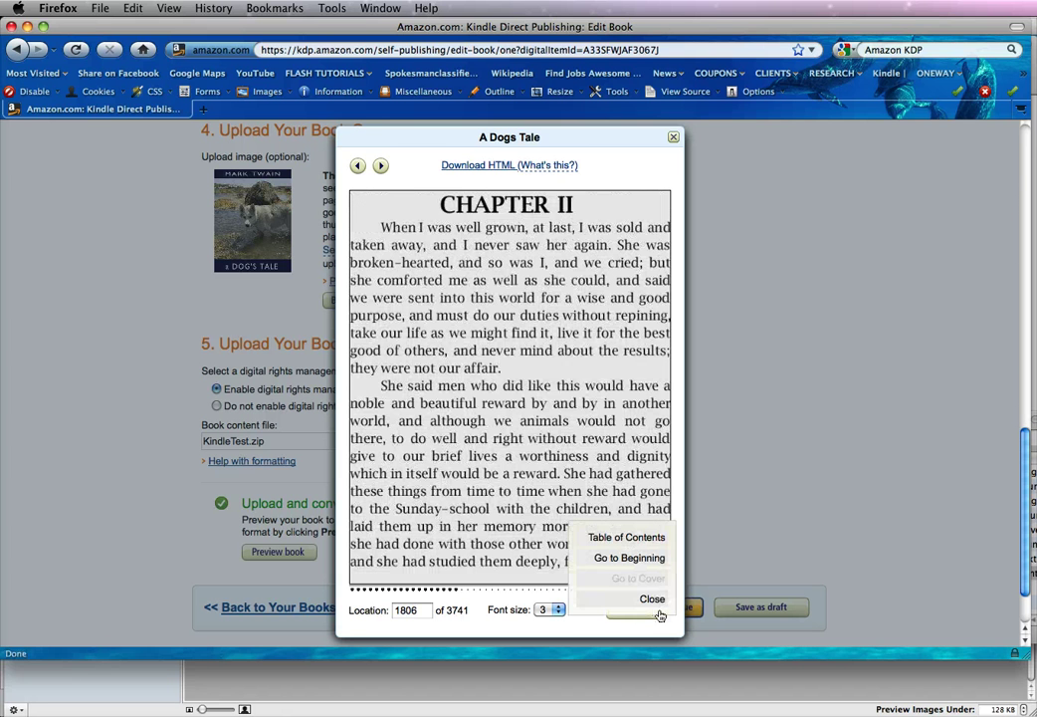
{"action": "left_click", "coordinate": [629, 557]}
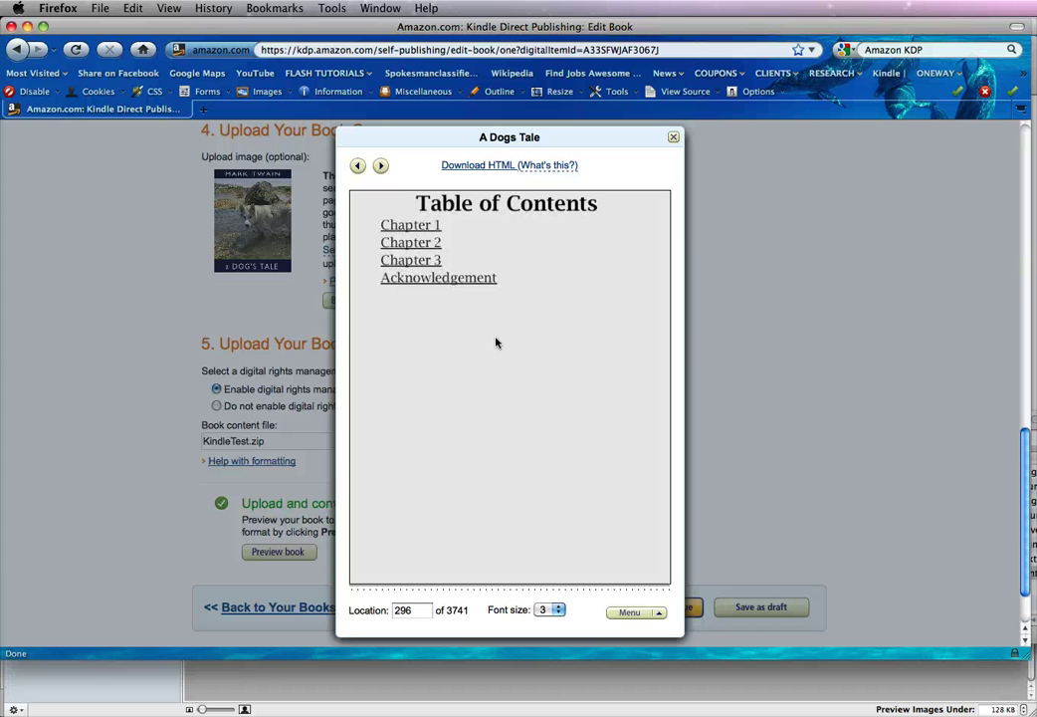
{"action": "left_click", "coordinate": [357, 165]}
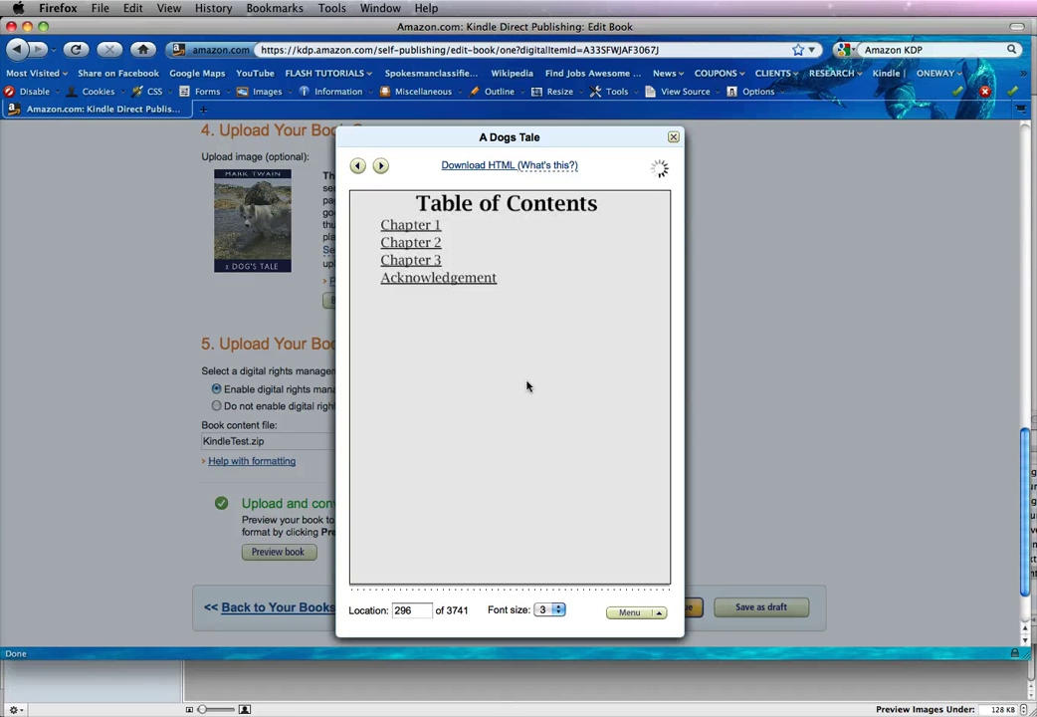